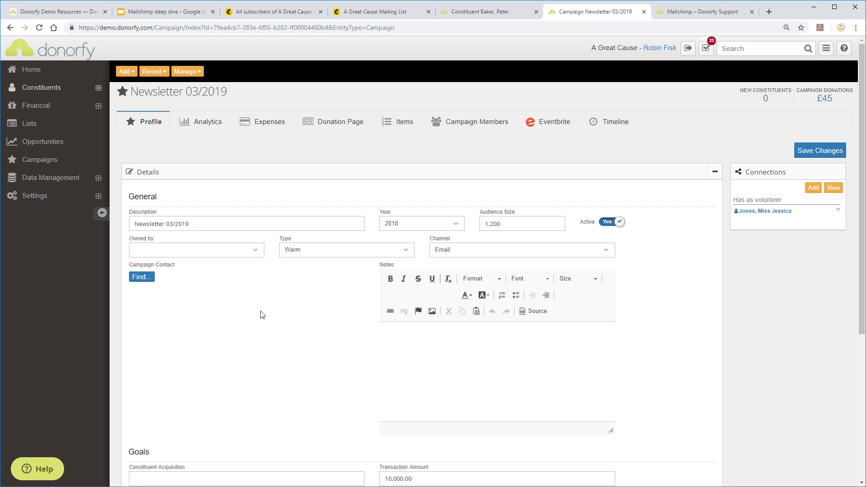
# Highlight the Newsletter 03/2019 campaign title, then open the campaign's Analytics.
pyautogui.moveTo(143, 94); pyautogui.dragTo(183, 93)
pyautogui.click(242, 96)
pyautogui.moveTo(131, 92); pyautogui.dragTo(250, 96)
pyautogui.click(246, 93)
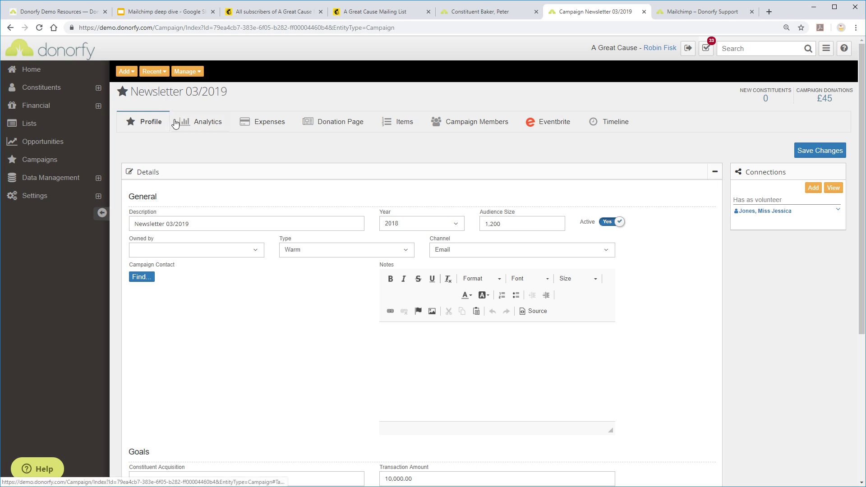
pyautogui.click(203, 124)
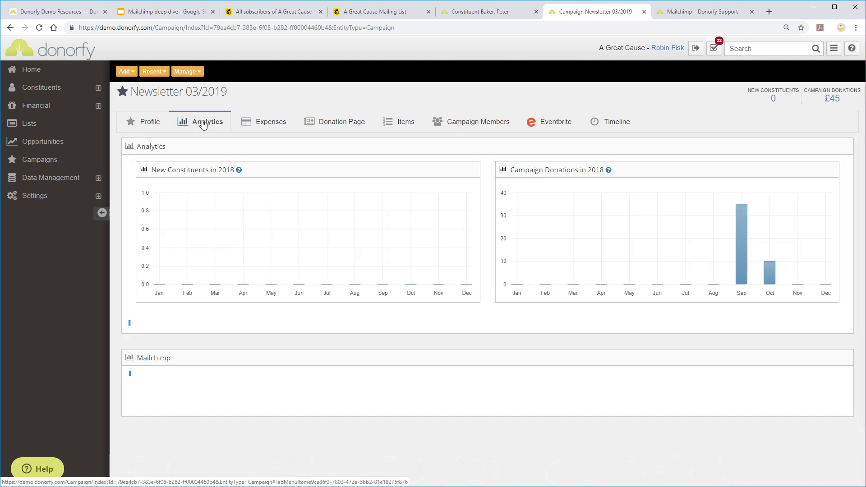
# Link the Mailchimp campaign Newsletter 03/2019 to this Donorfy campaign.
pyautogui.scroll(-4, 196, 230)
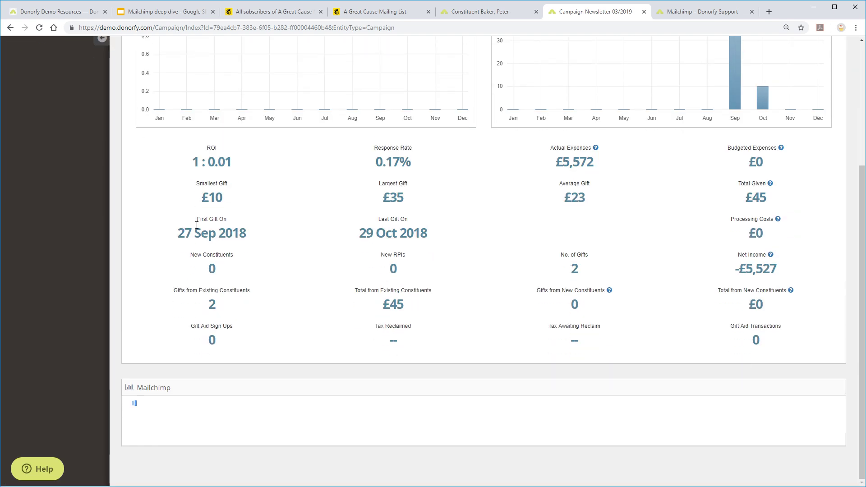
pyautogui.click(158, 416)
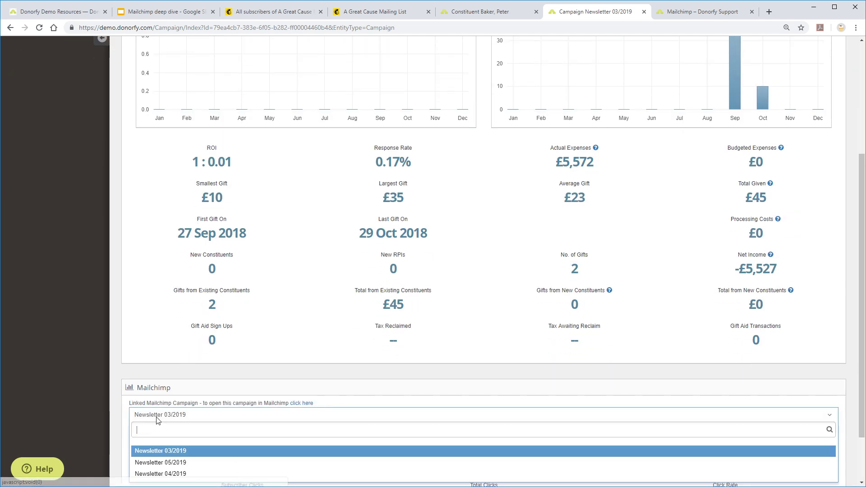
pyautogui.scroll(-2, 87, 410)
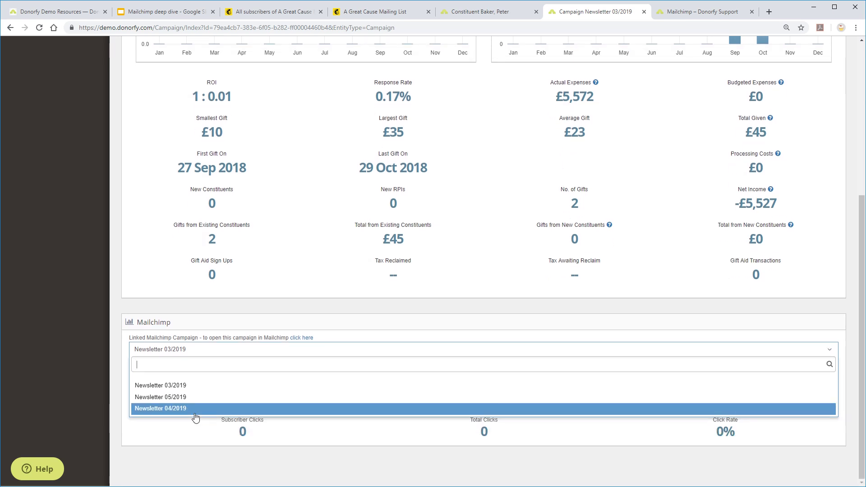
pyautogui.click(183, 387)
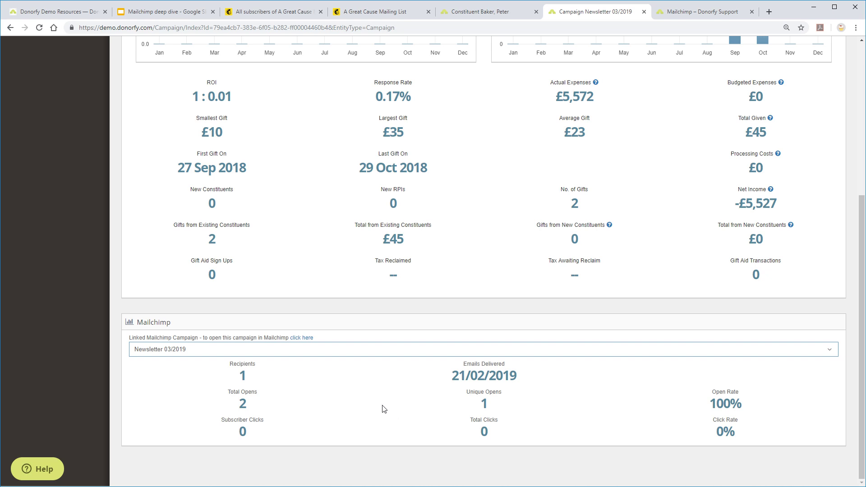
# View the campaign's Mailchimp report, close it, and go back to the slide presentation.
pyautogui.click(299, 338)
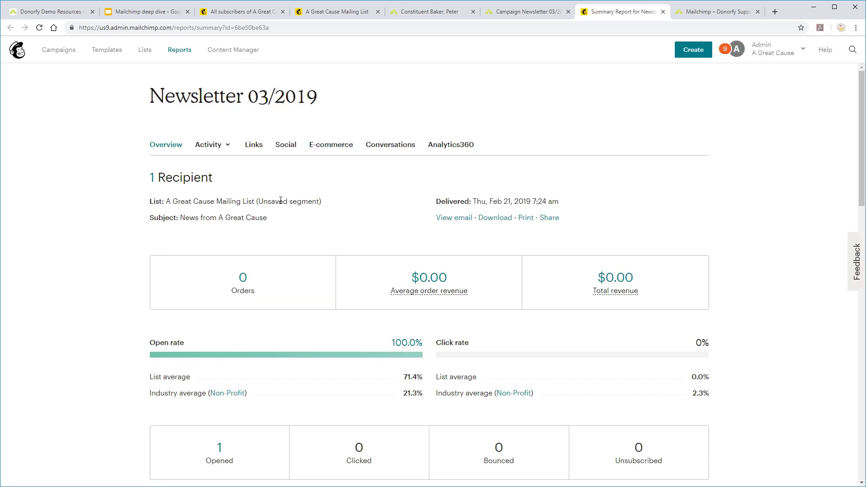
pyautogui.click(663, 12)
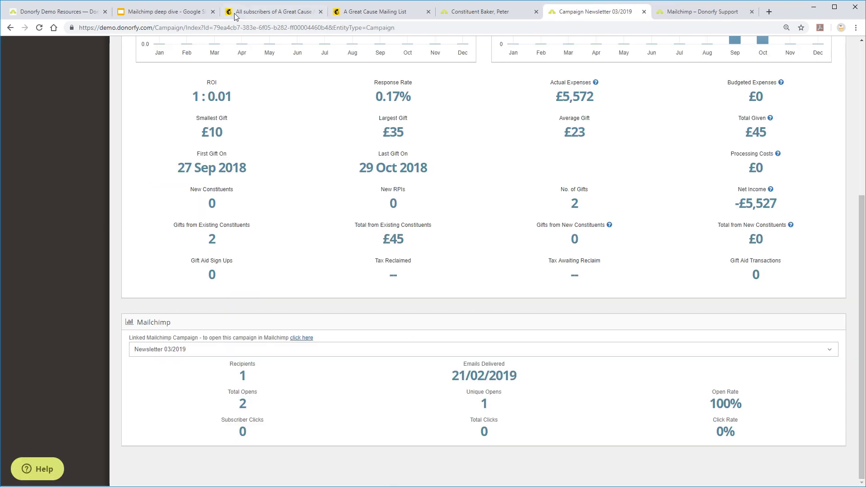
pyautogui.click(149, 14)
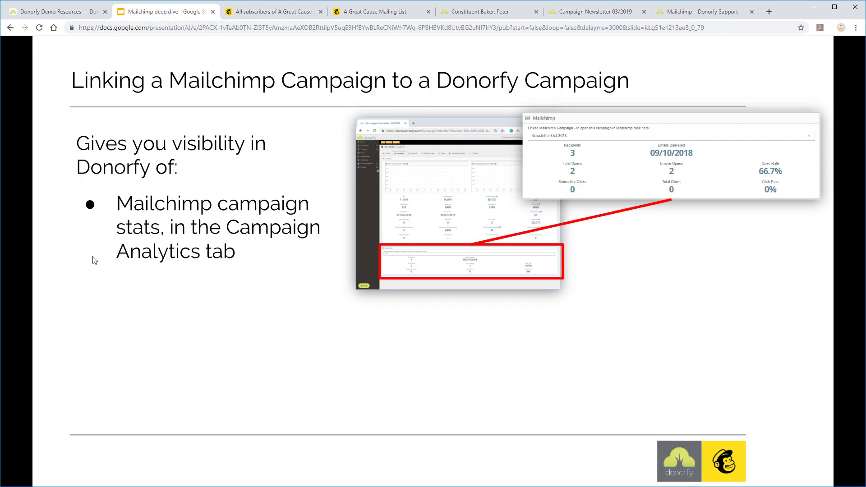
# Reveal the Mailchimp timeline-history bullet, then go back to the constituent's Donorfy record.
pyautogui.click(166, 301)
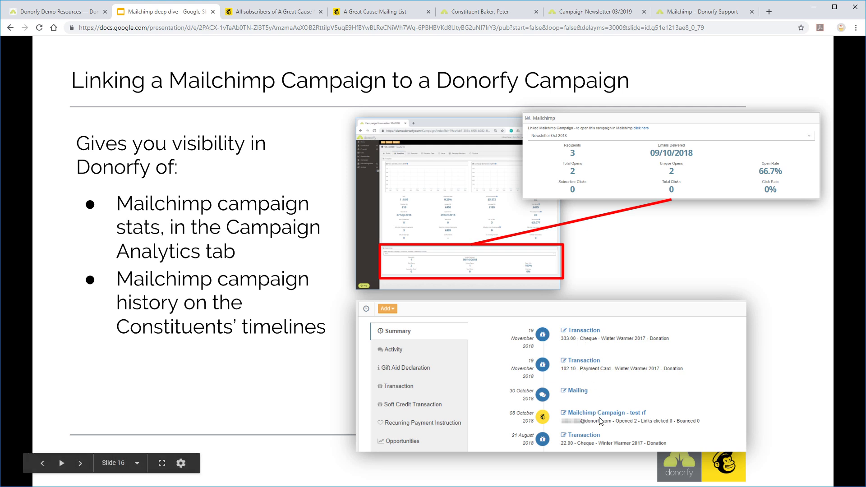
pyautogui.click(489, 15)
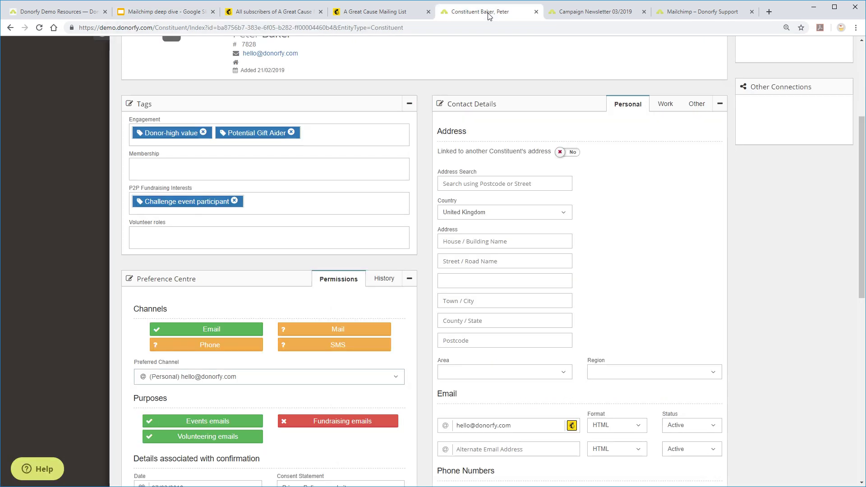
# Show the constituent's timeline and highlight the Opened 2 count in the Mailchimp entry.
pyautogui.scroll(4, 329, 174)
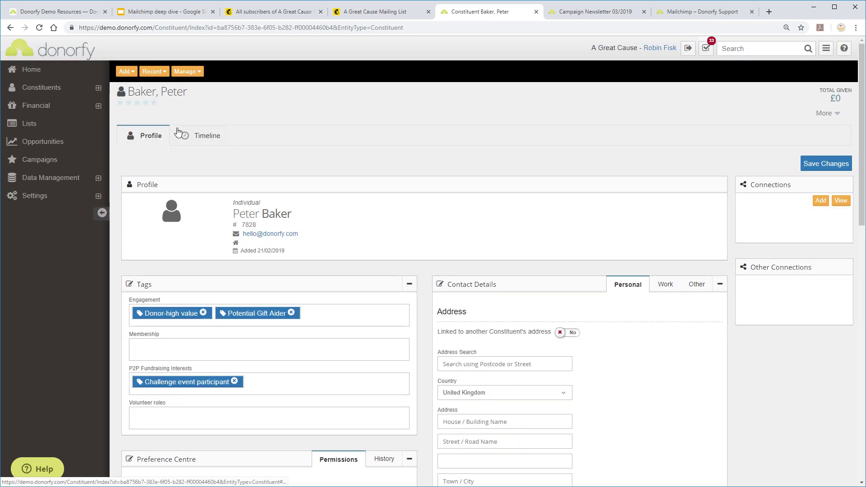
pyautogui.click(199, 137)
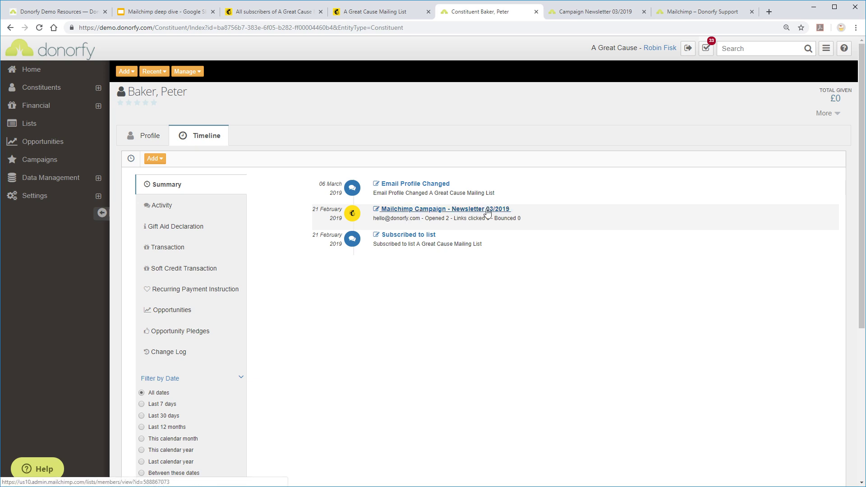
pyautogui.moveTo(423, 220); pyautogui.dragTo(449, 219)
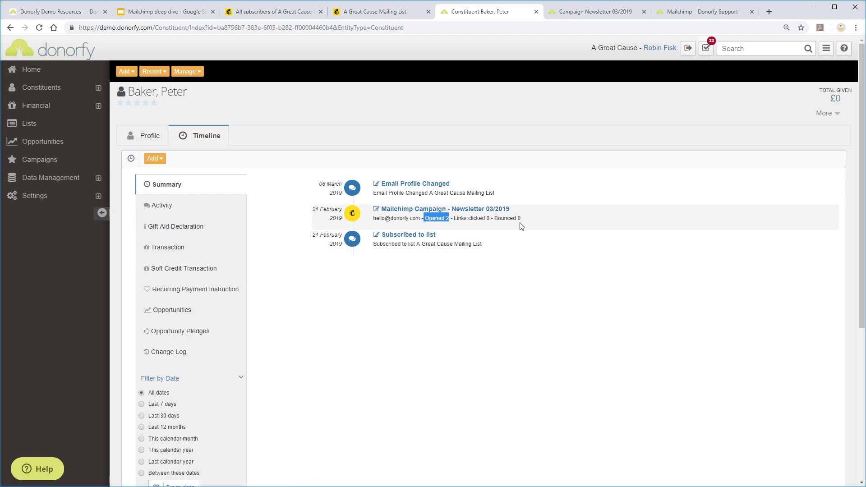
pyautogui.click(546, 222)
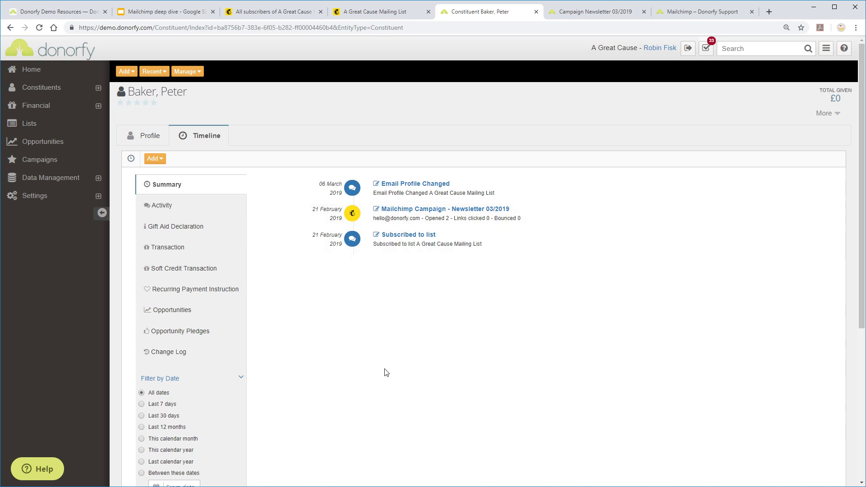
# Toggle the Mailchimp History entries in the timeline, then go back to the slide deck.
pyautogui.scroll(-5, 385, 372)
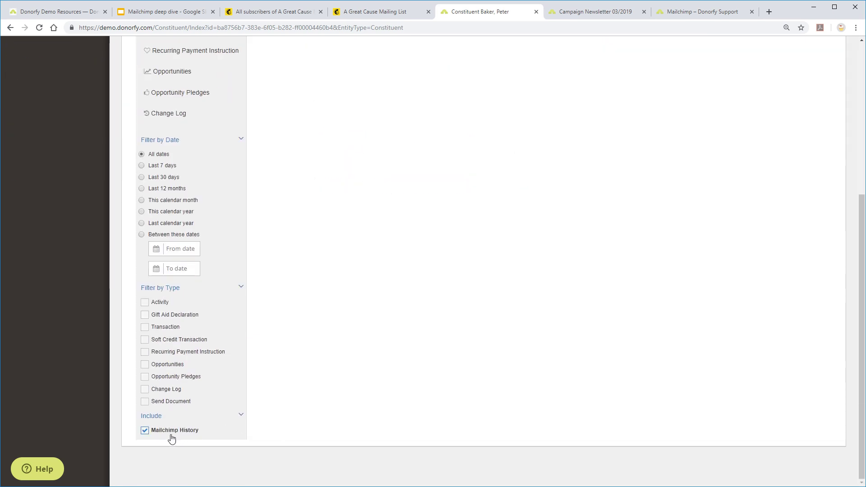
pyautogui.click(145, 431)
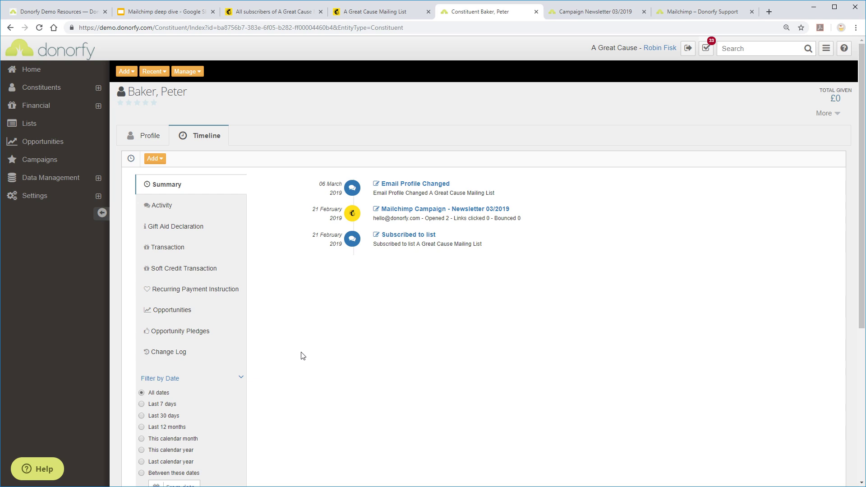
pyautogui.scroll(-1, 300, 354)
pyautogui.scroll(1, 302, 357)
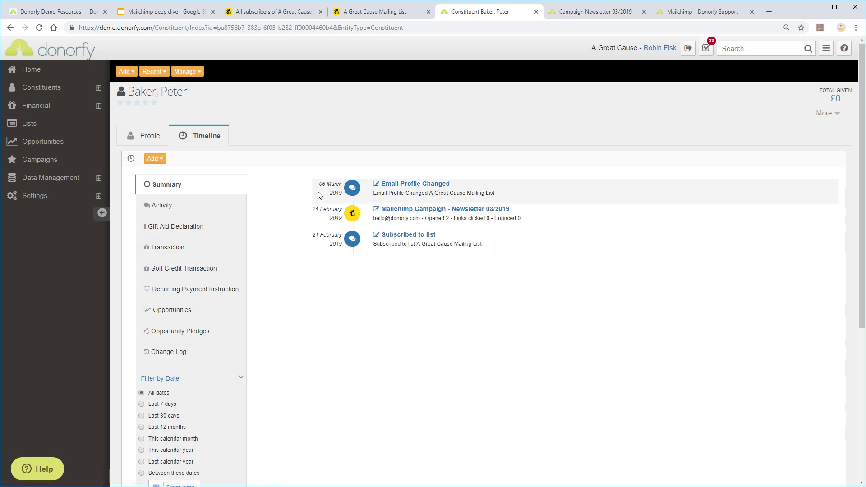
pyautogui.click(135, 12)
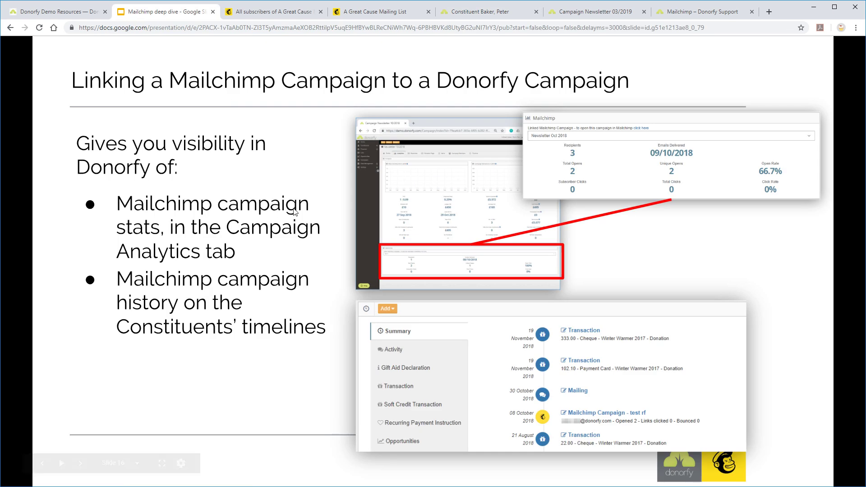
# Advance to the Settings - API Key slide, then bring up Mailchimp's A Great Cause Mailing List.
pyautogui.click(295, 212)
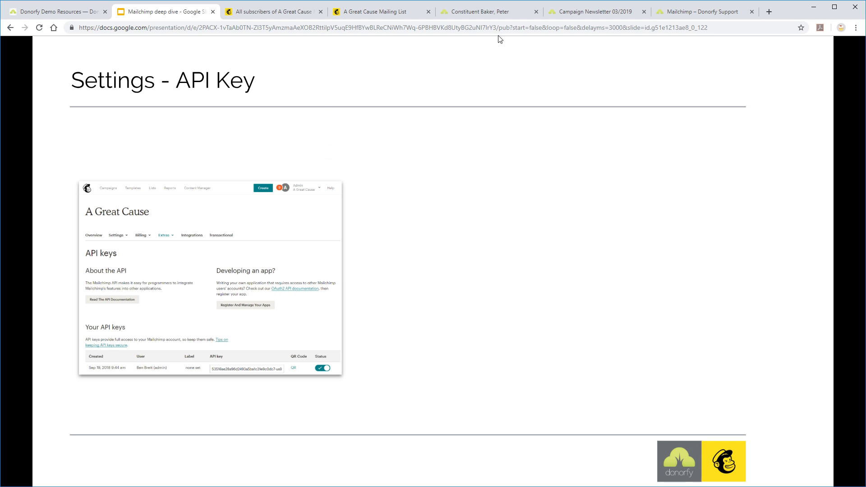
pyautogui.click(250, 15)
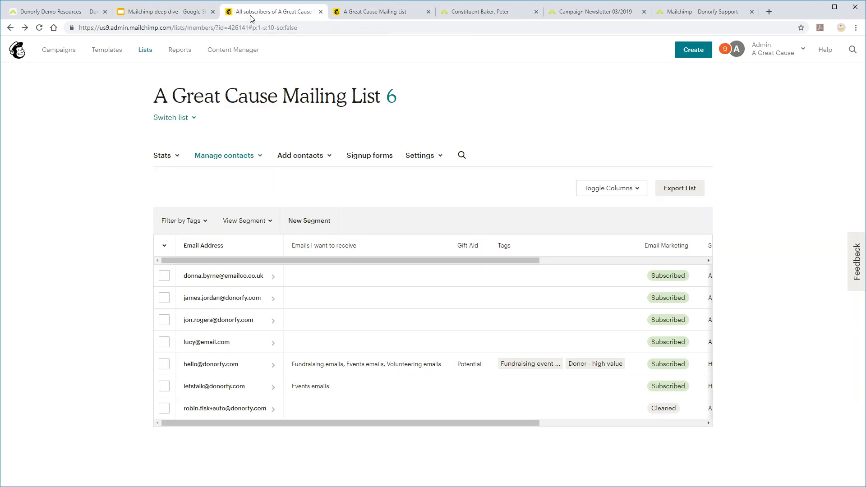
# Go to Mailchimp's API keys page via Account > Extras.
pyautogui.click(803, 52)
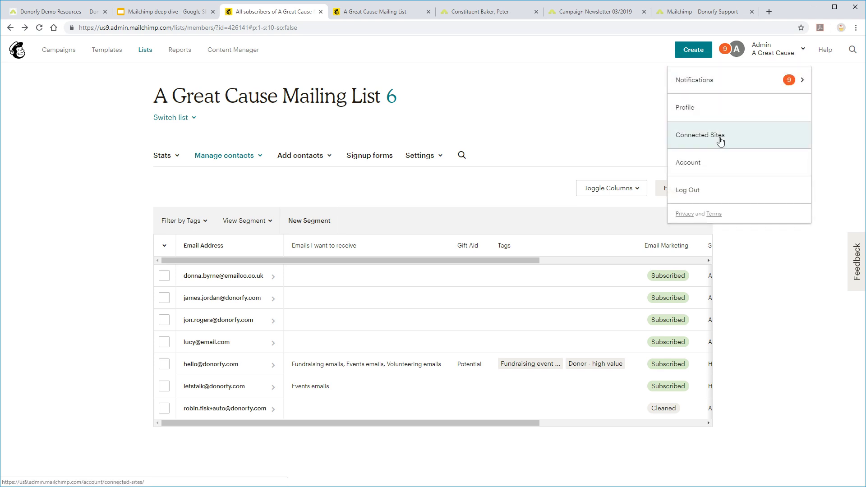
pyautogui.click(699, 168)
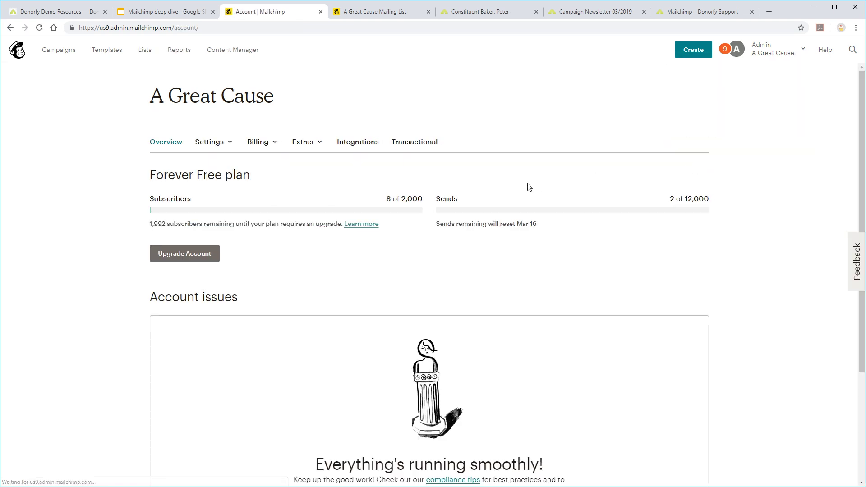
pyautogui.click(298, 143)
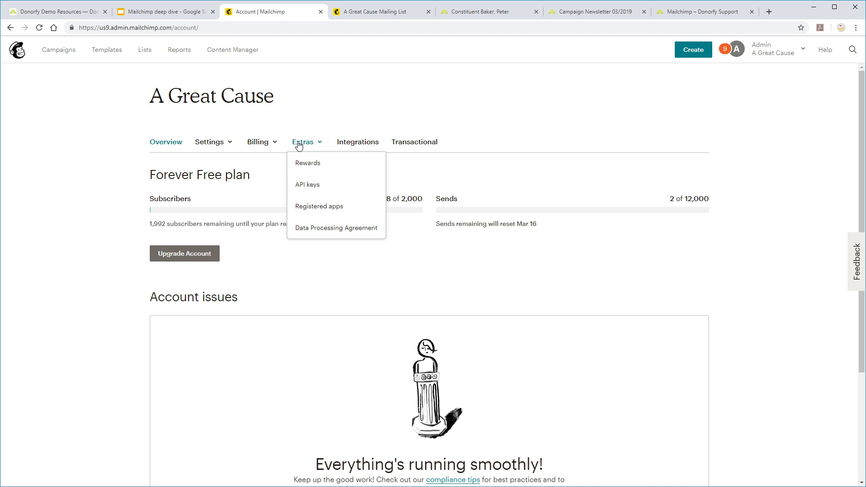
pyautogui.click(300, 184)
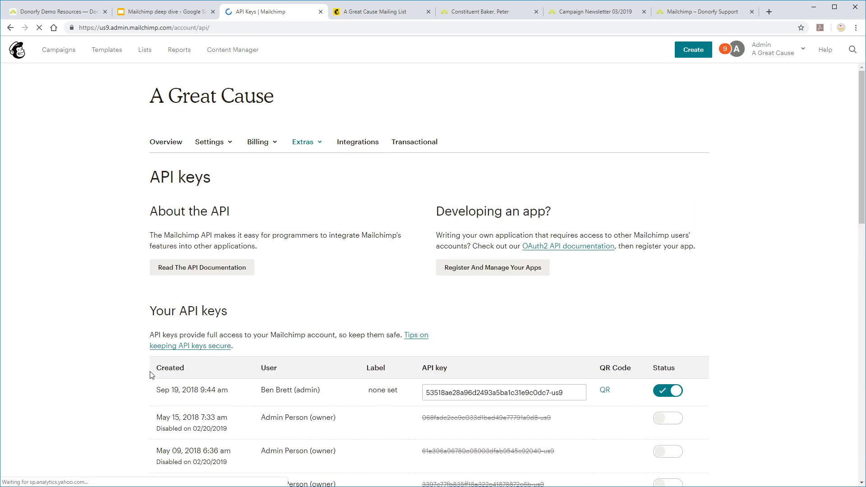
# Point out the disabled API keys and select the active key, then reveal Donorfy's settings on the slide.
pyautogui.moveTo(422, 420); pyautogui.dragTo(506, 414)
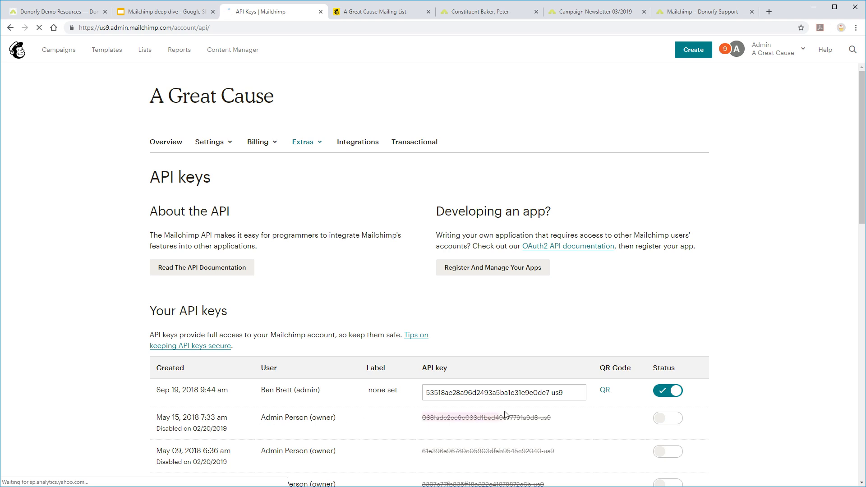
pyautogui.moveTo(448, 451); pyautogui.dragTo(493, 451)
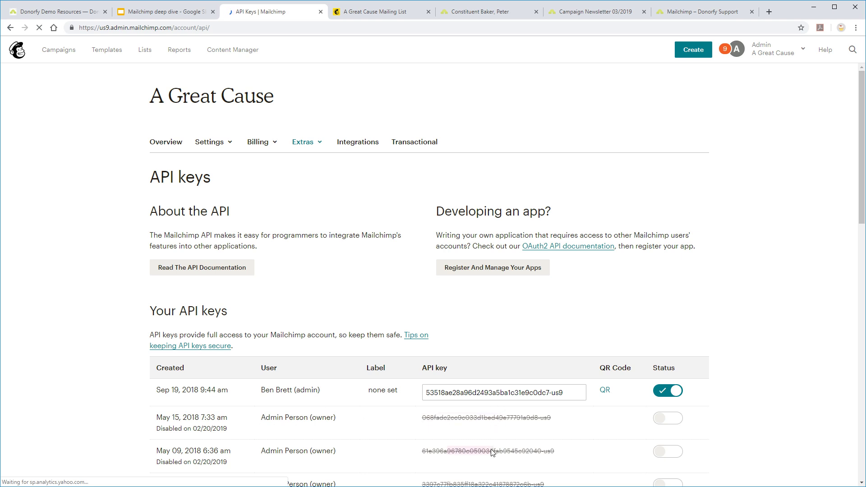
pyautogui.click(429, 420)
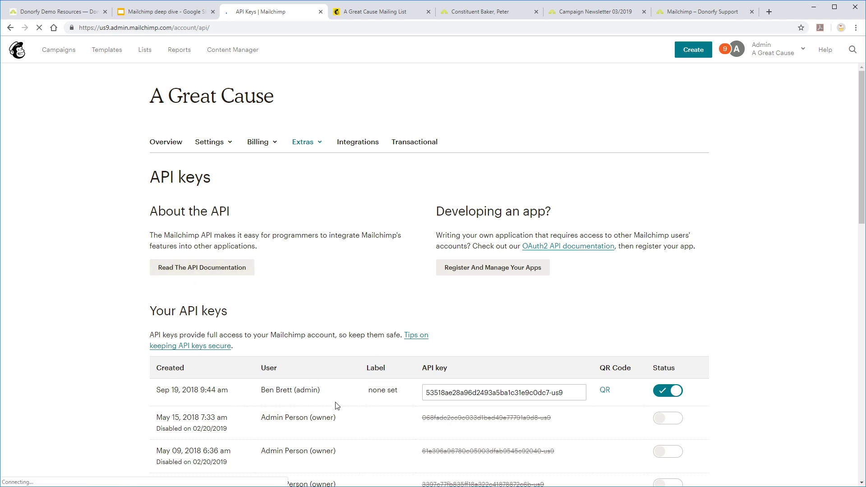
pyautogui.scroll(-5, 335, 406)
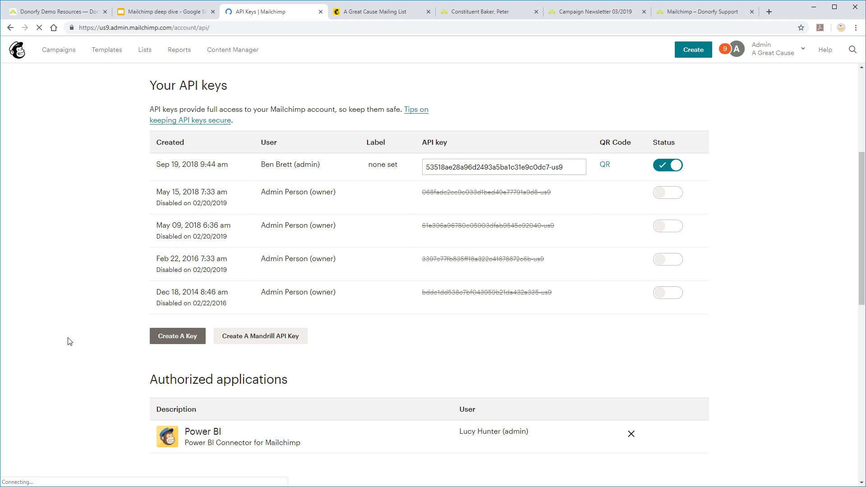
pyautogui.scroll(5, 72, 341)
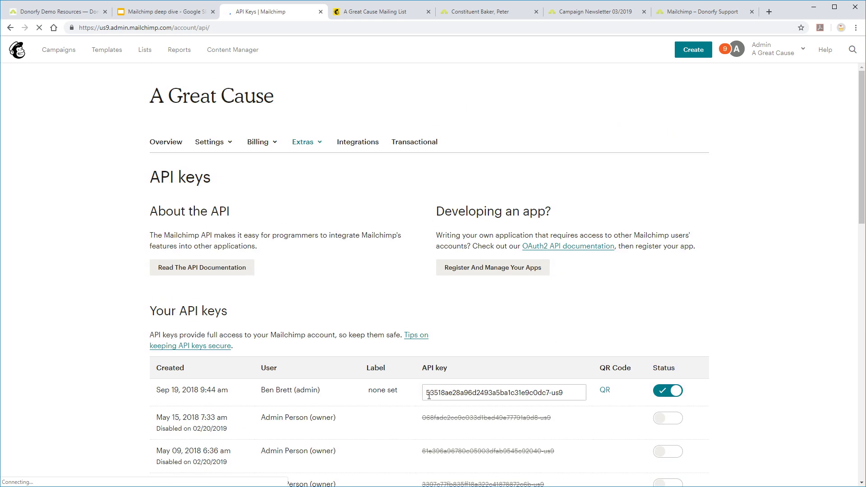
pyautogui.moveTo(428, 394); pyautogui.dragTo(573, 390)
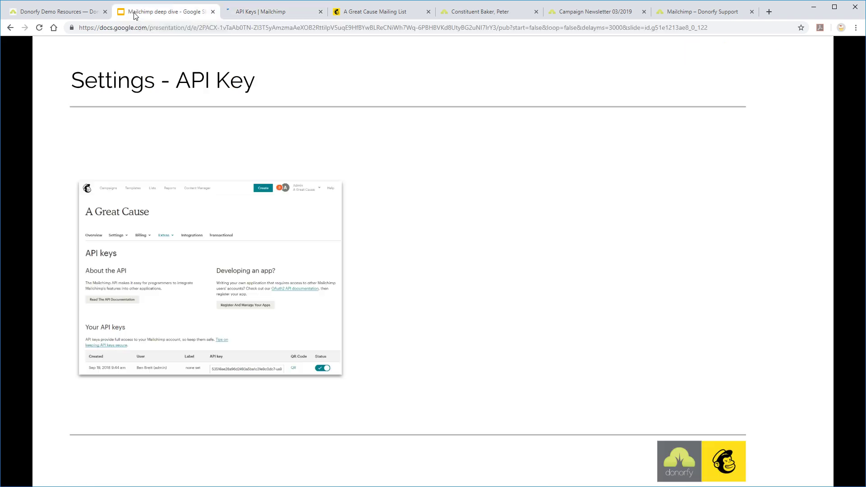
pyautogui.click(363, 303)
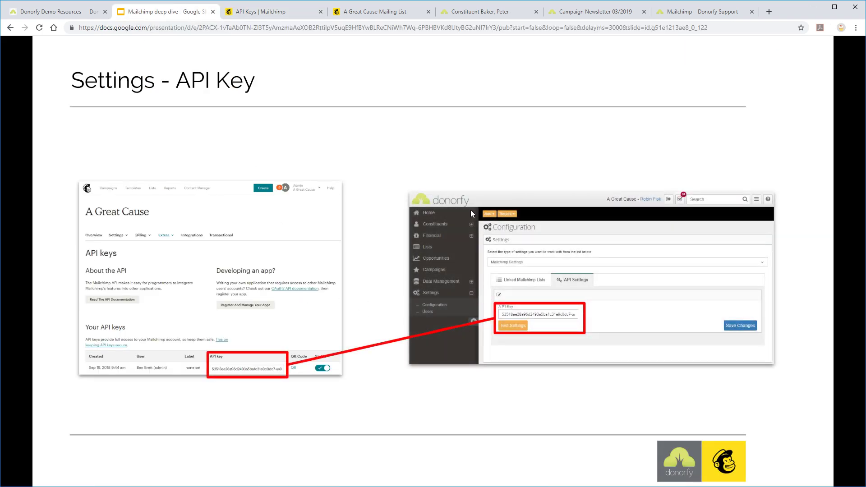
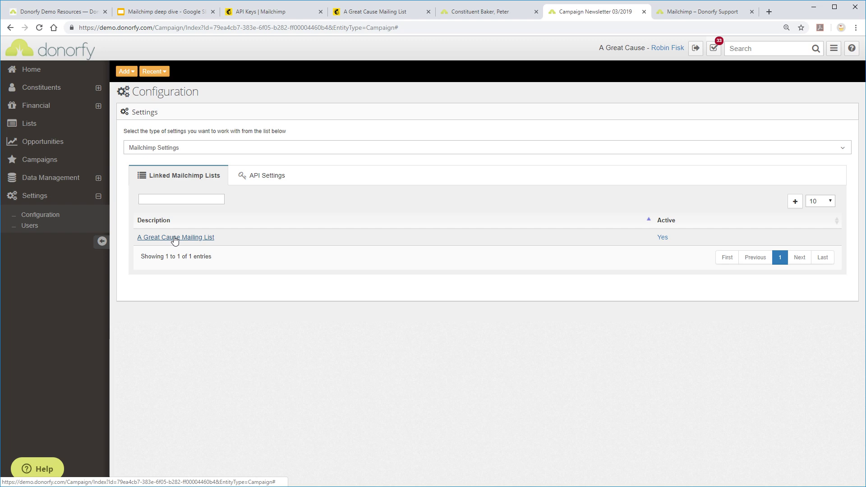
# Open A Great Cause Mailing List's Events emails mapping and list its Donorfy purposes and tags.
pyautogui.click(176, 238)
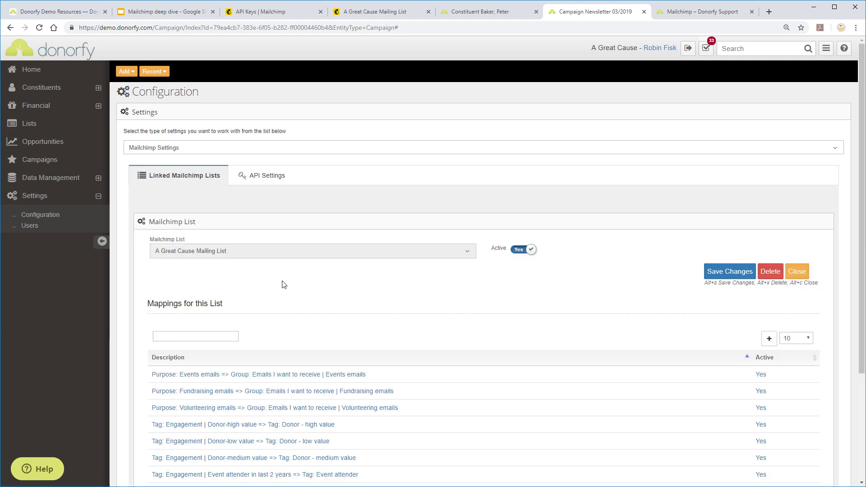
pyautogui.scroll(-3, 283, 285)
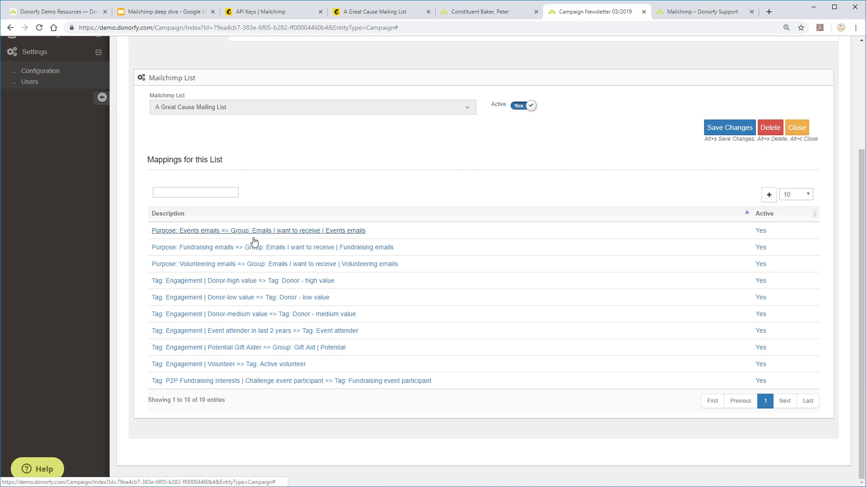
pyautogui.click(228, 232)
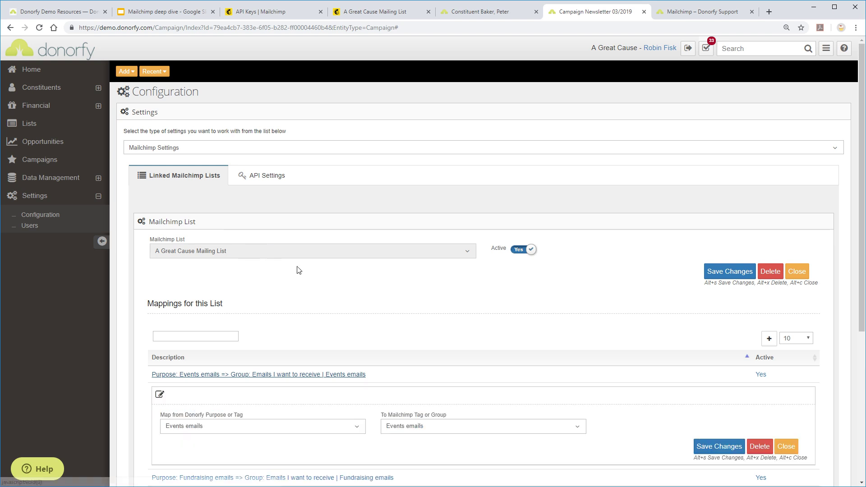
pyautogui.scroll(-3, 318, 271)
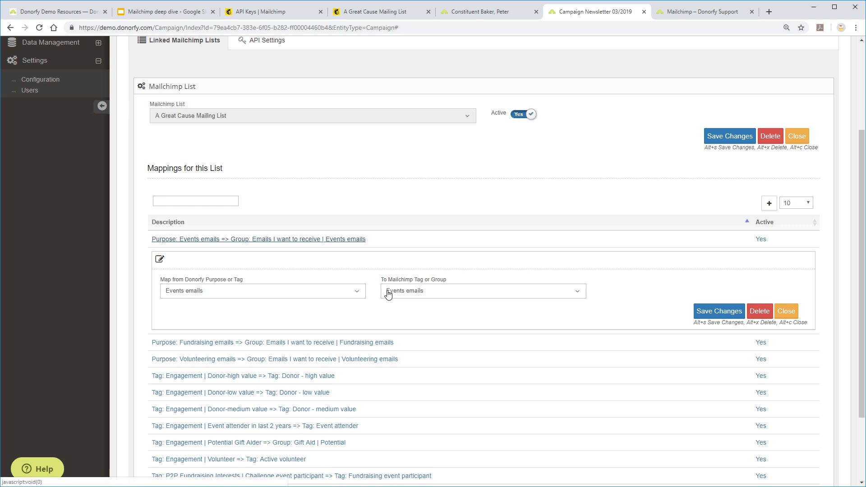
pyautogui.click(181, 294)
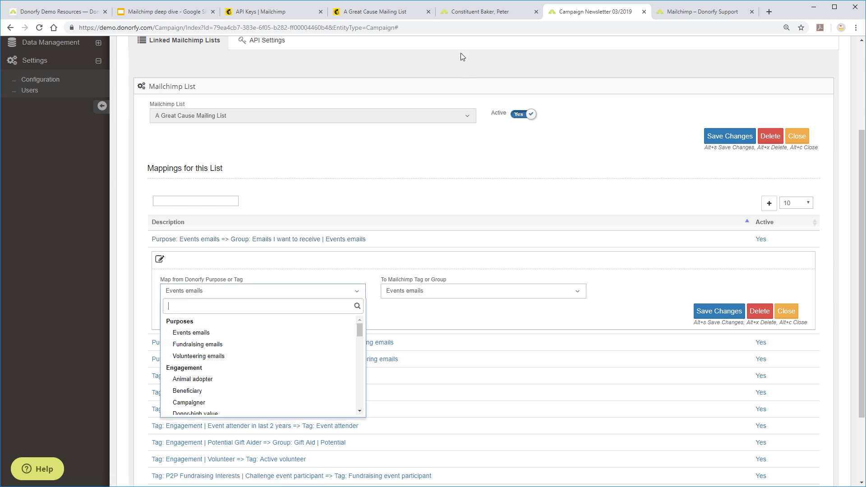
pyautogui.click(494, 16)
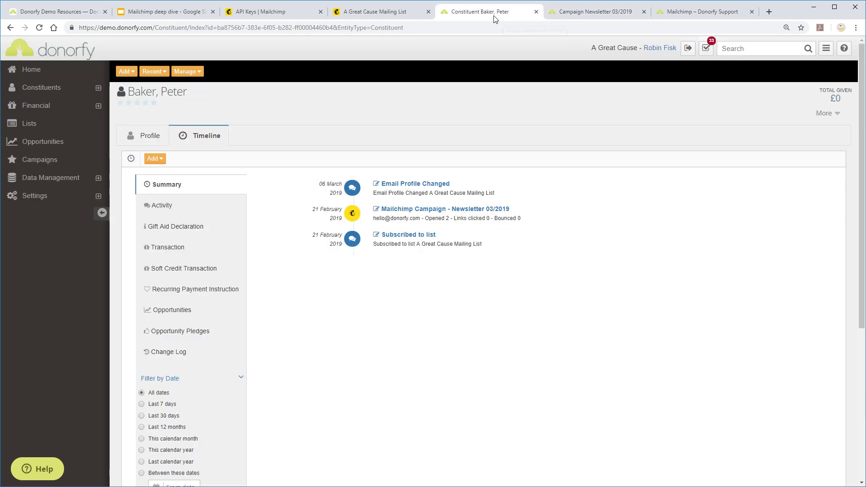
pyautogui.click(137, 140)
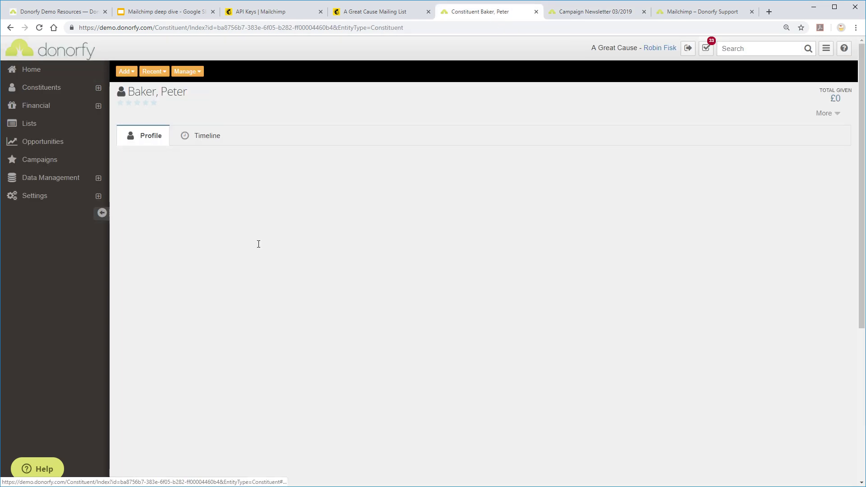
pyautogui.scroll(-6, 265, 282)
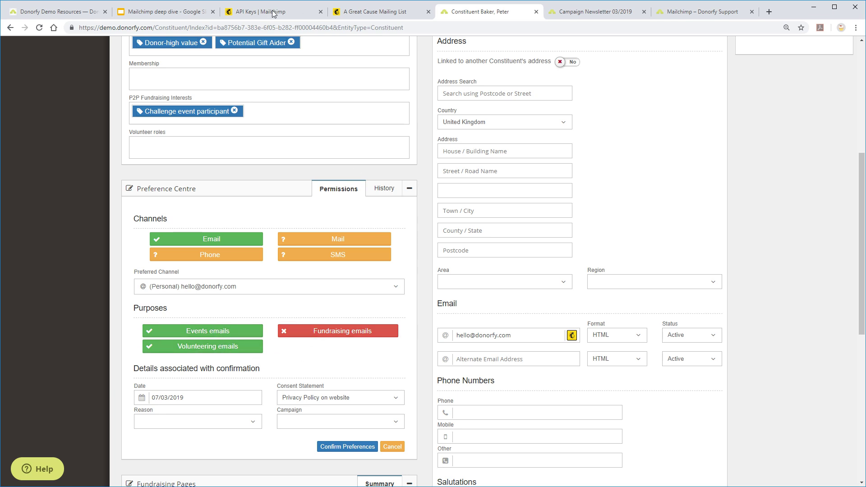
pyautogui.click(147, 17)
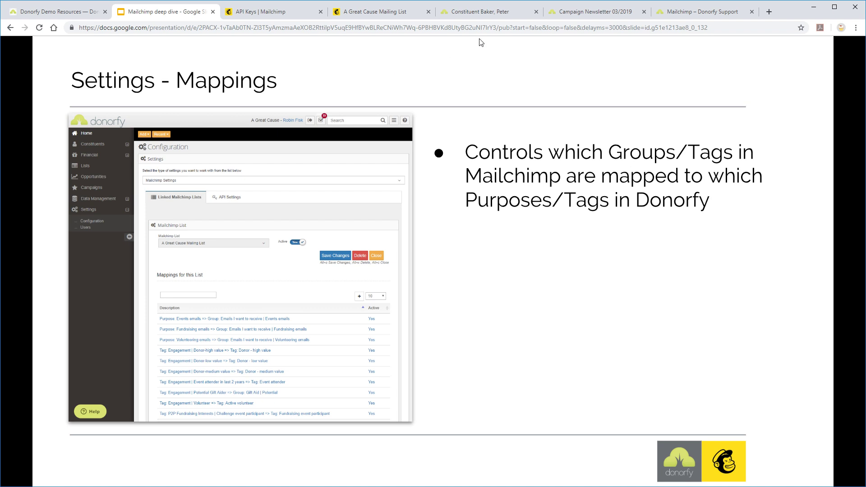
pyautogui.click(487, 15)
pyautogui.scroll(1, 260, 132)
pyautogui.scroll(5, 261, 131)
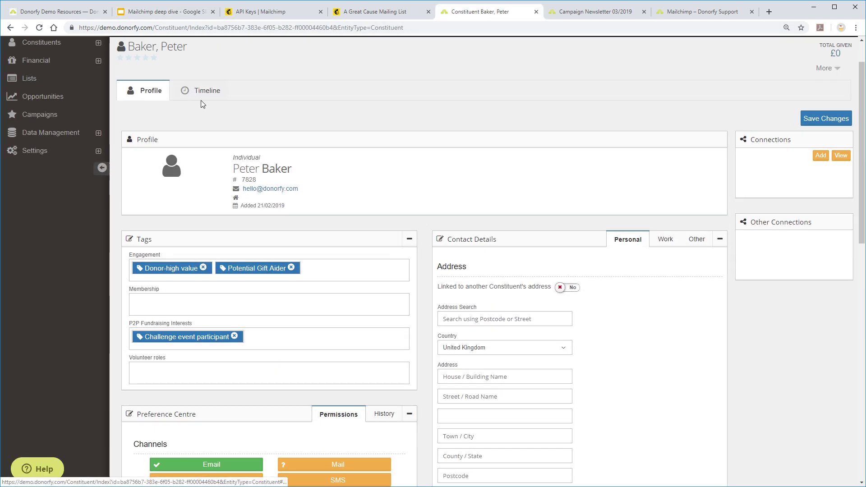
pyautogui.click(591, 12)
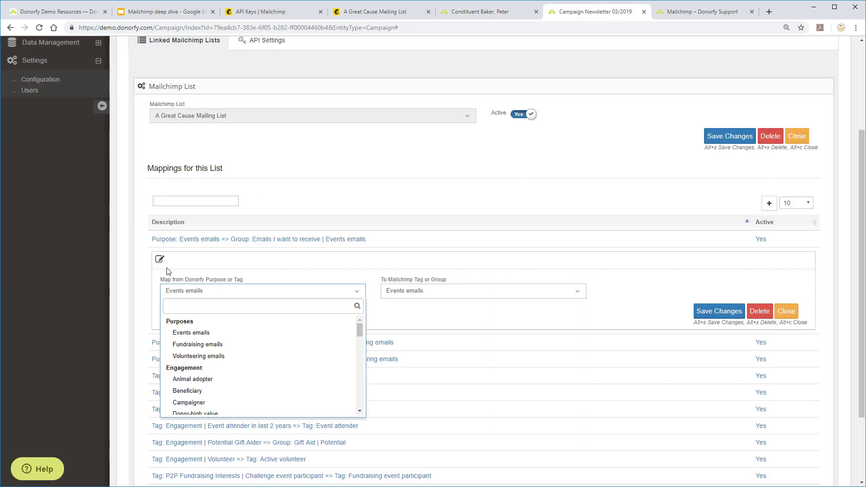
# Open the Donor-low value mapping and inspect its Mailchimp tag or group options without changing them.
pyautogui.click(151, 299)
pyautogui.scroll(-2, 152, 318)
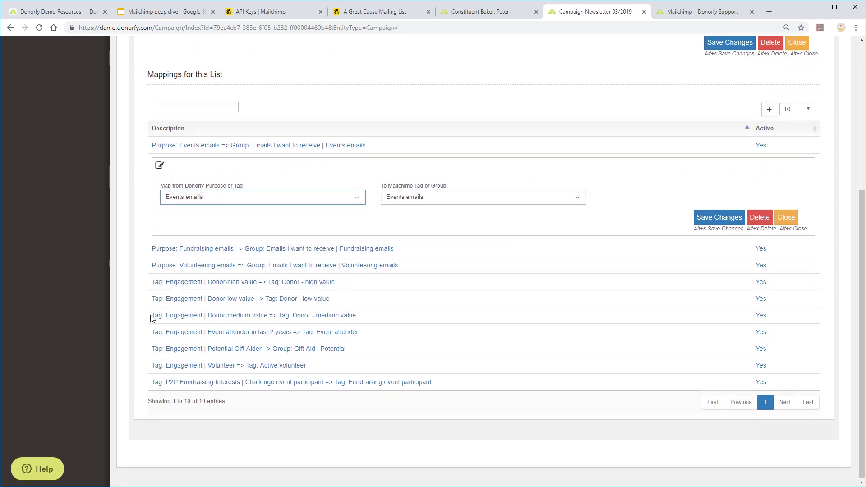
pyautogui.click(224, 304)
pyautogui.scroll(-2, 133, 304)
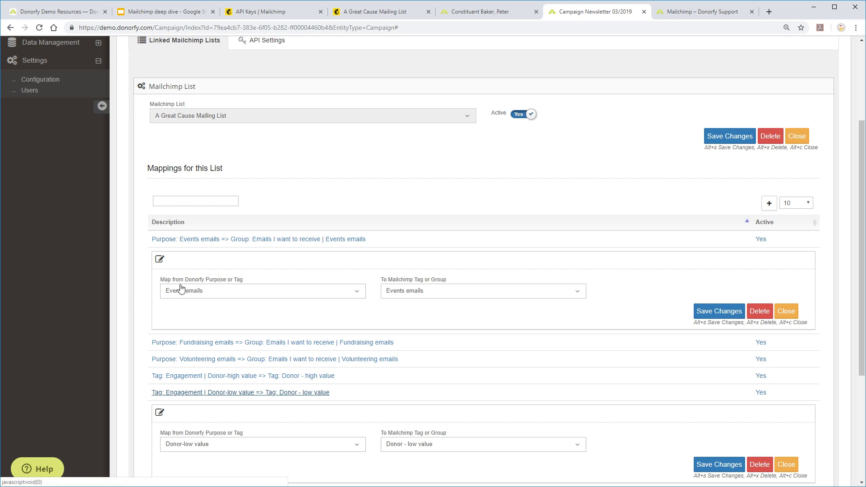
pyautogui.scroll(-4, 173, 290)
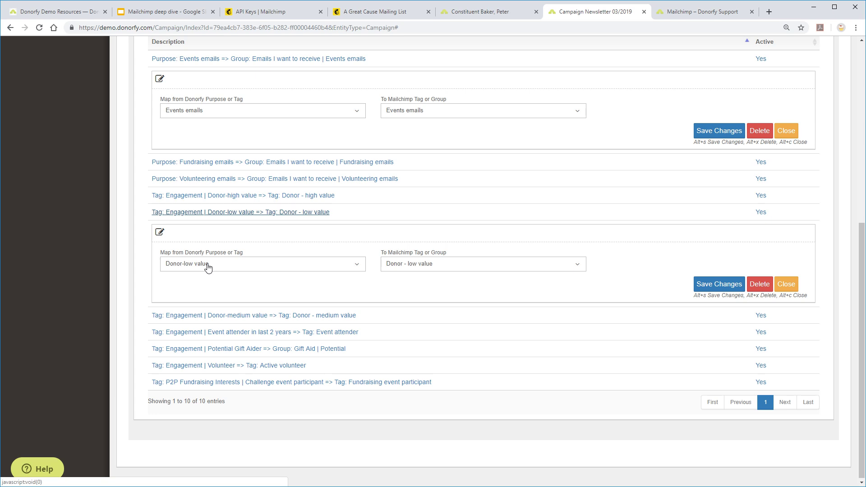
pyautogui.click(387, 269)
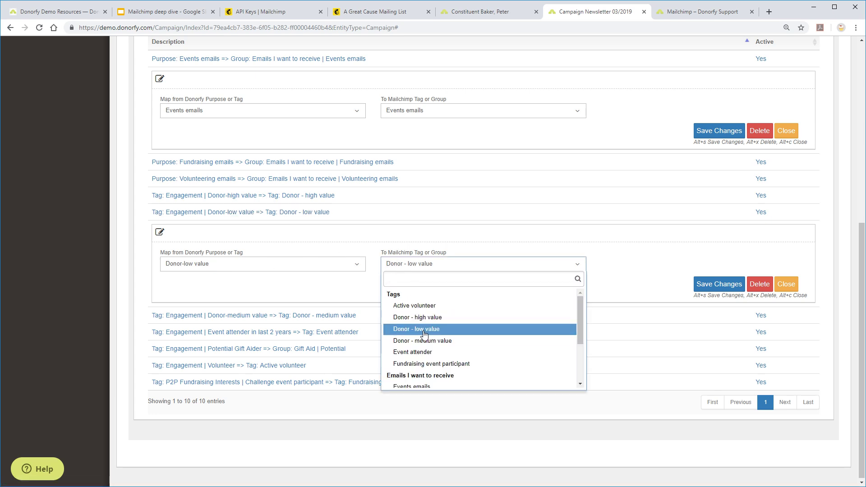
pyautogui.click(477, 250)
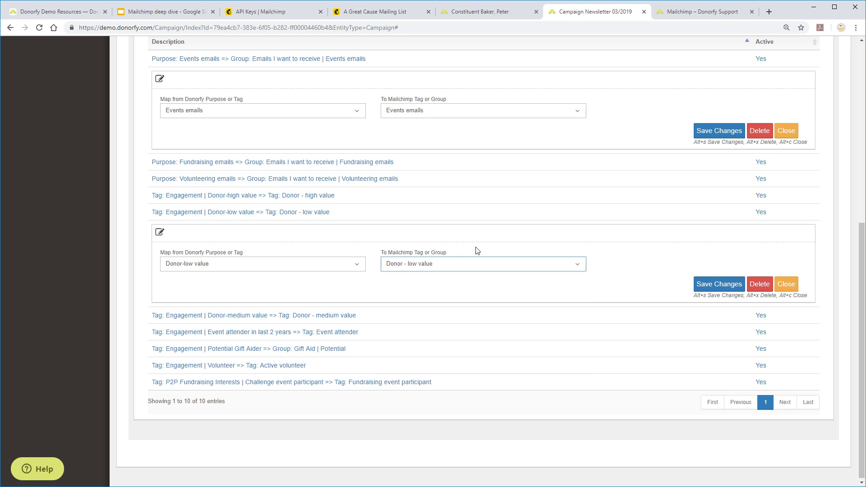
# Close the Donor-low value and Events emails mapping editors and the mailing list's settings.
pyautogui.click(788, 284)
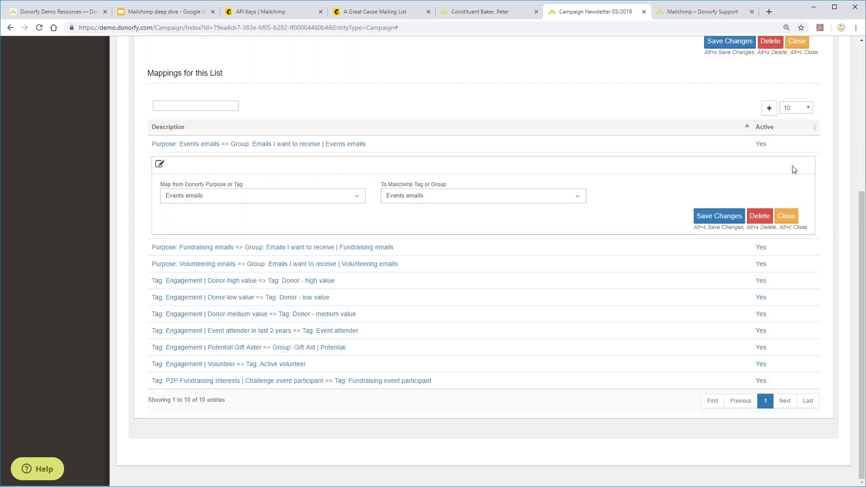
pyautogui.click(787, 218)
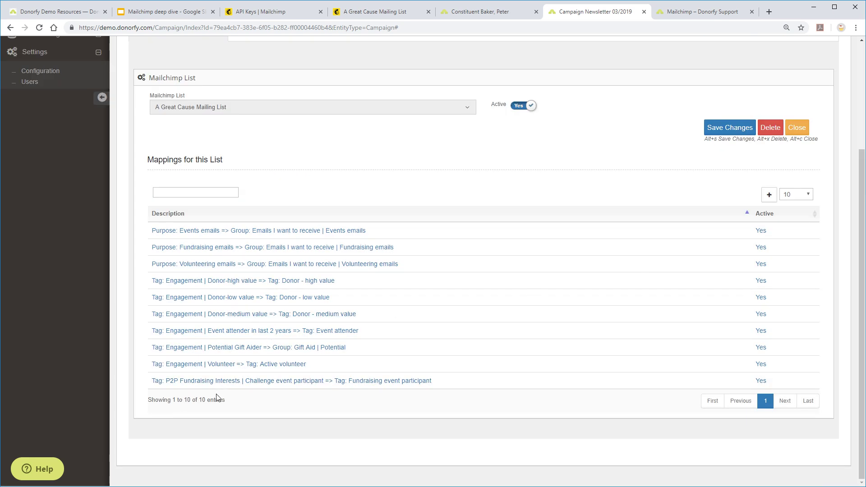
pyautogui.scroll(3, 315, 226)
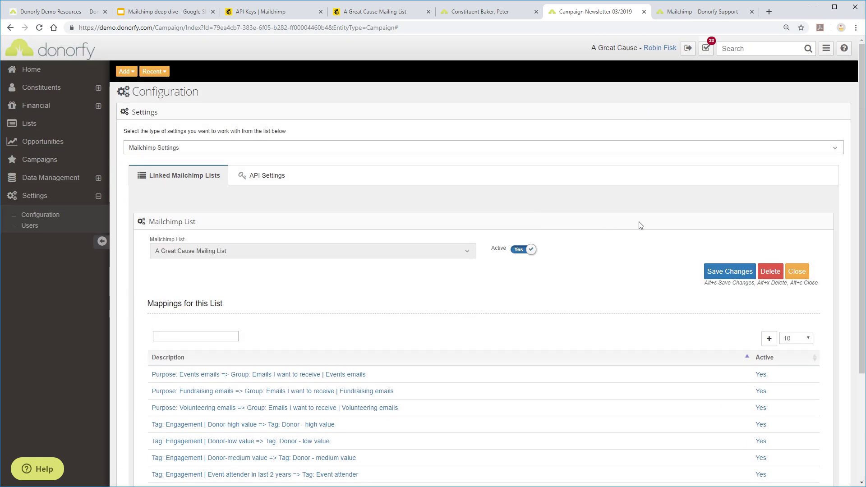
pyautogui.click(798, 273)
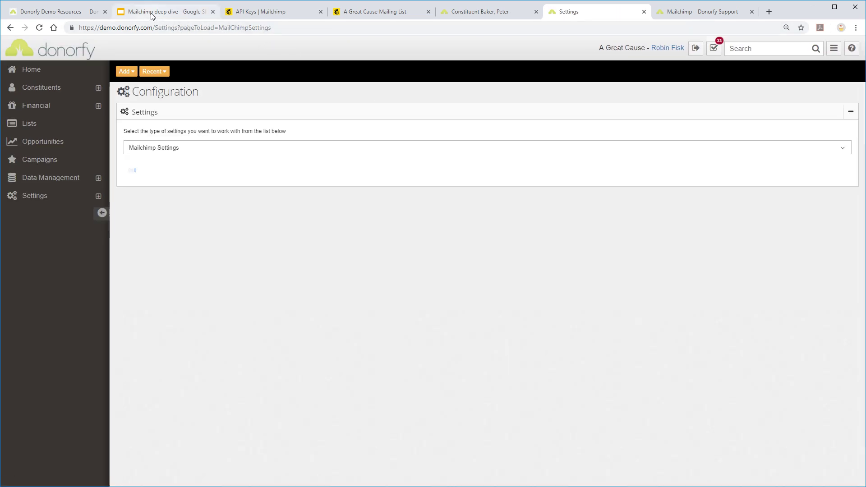
pyautogui.click(156, 12)
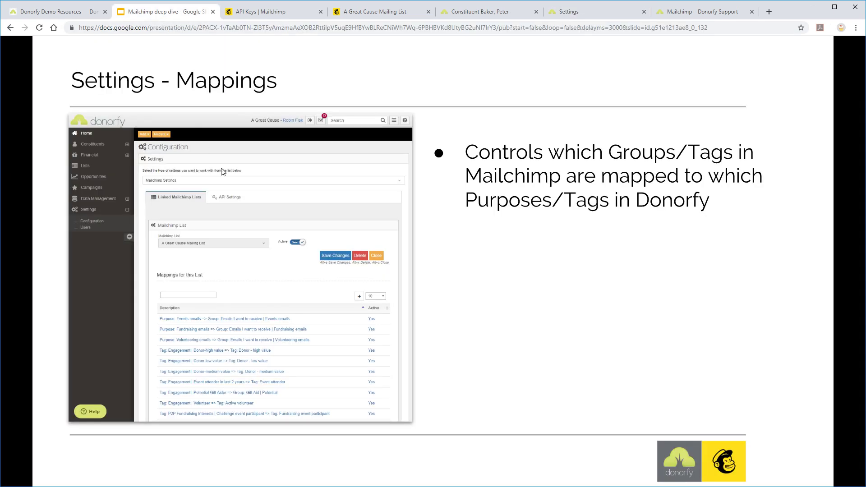
# Advance to the 'Settings - webhook' slide, then show the A Great Cause Mailing List signup form.
pyautogui.click(187, 206)
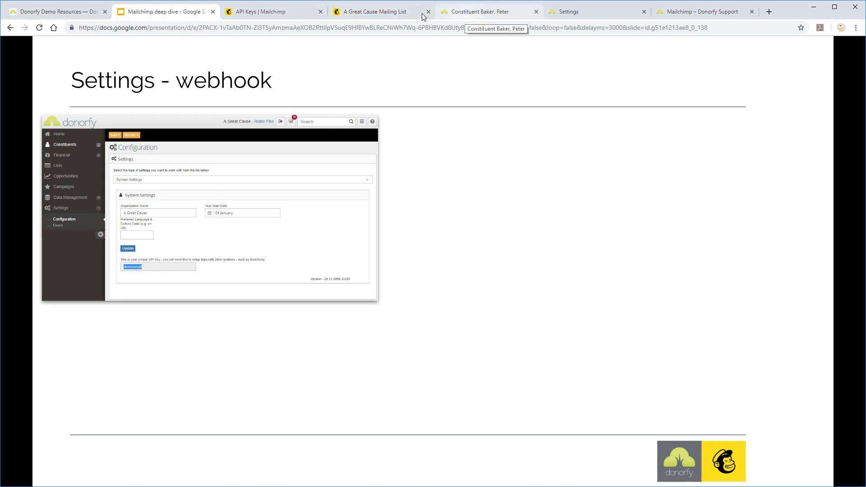
pyautogui.click(360, 15)
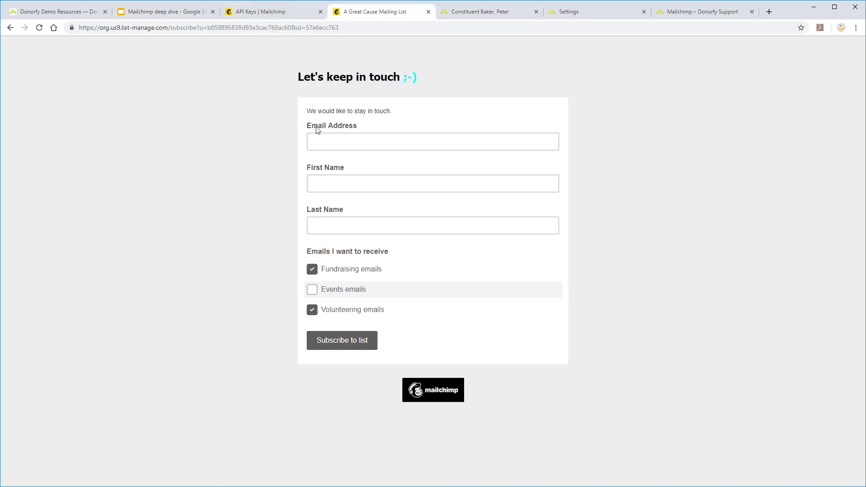
# Open A Great Cause Mailing List's Webhooks settings in Mailchimp and highlight the API key ending the URL.
pyautogui.click(275, 11)
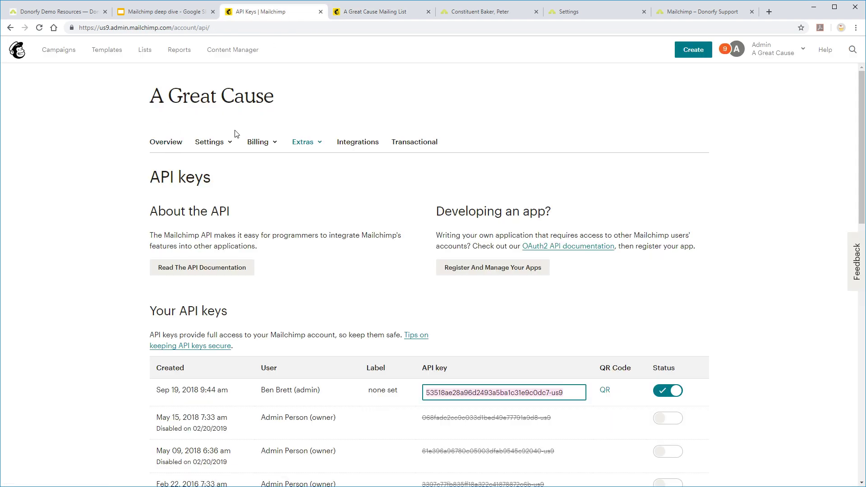
pyautogui.click(145, 49)
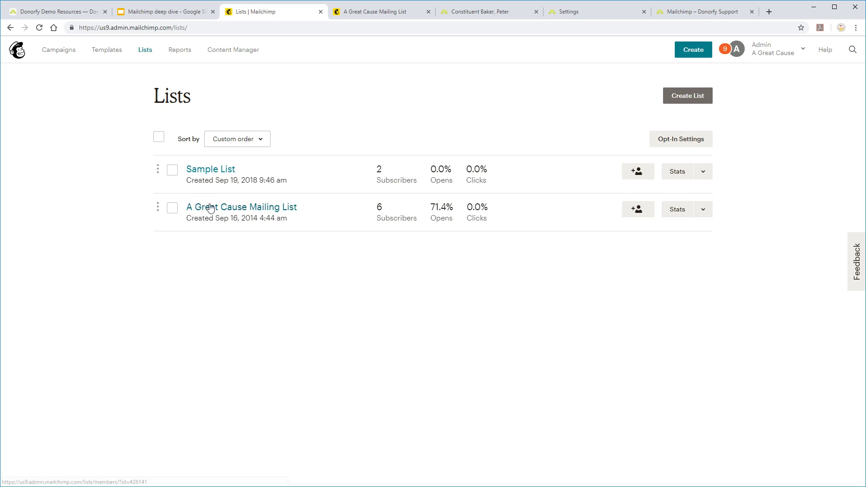
pyautogui.click(241, 207)
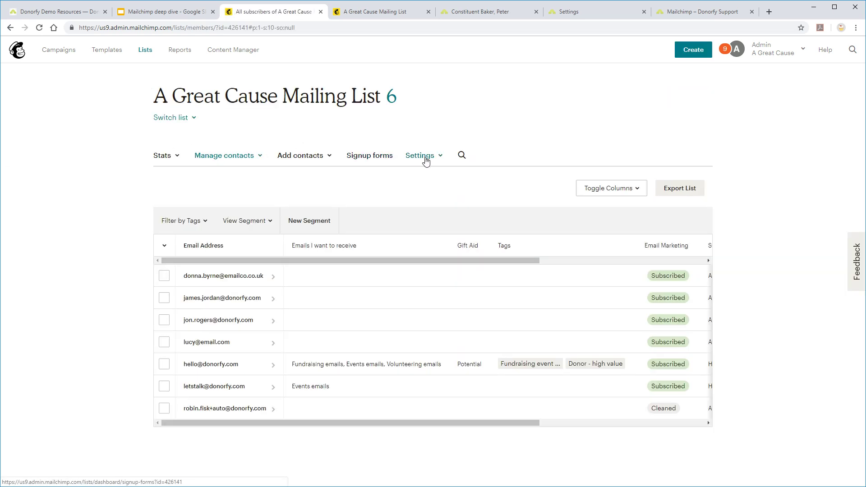
pyautogui.click(425, 158)
pyautogui.click(429, 305)
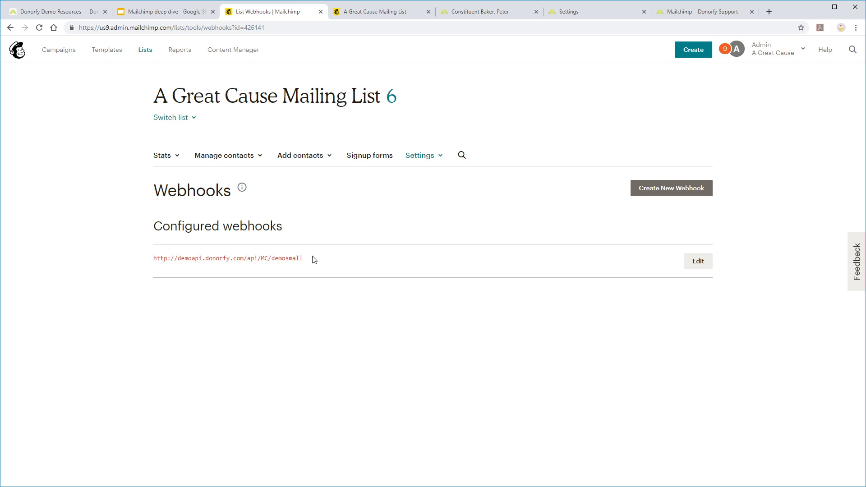
pyautogui.moveTo(304, 259); pyautogui.dragTo(272, 259)
pyautogui.click(577, 15)
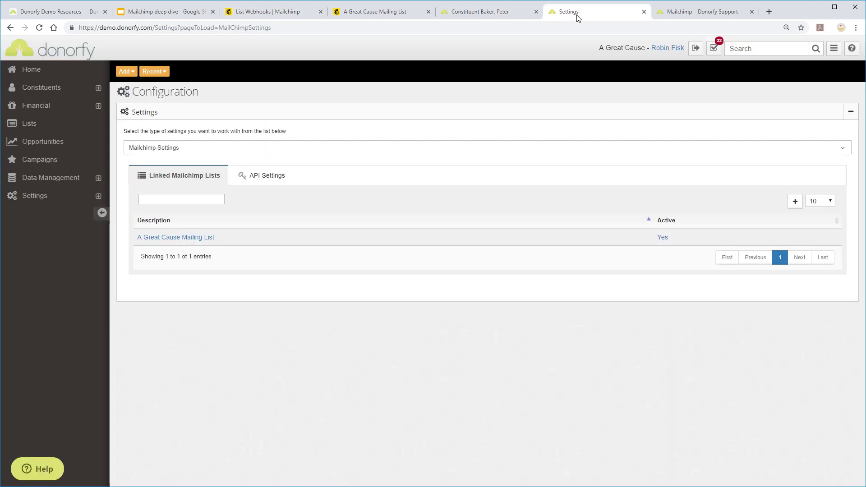
# Show System Settings under Donorfy Configuration and highlight the organisation's API key.
pyautogui.click(28, 196)
pyautogui.click(45, 215)
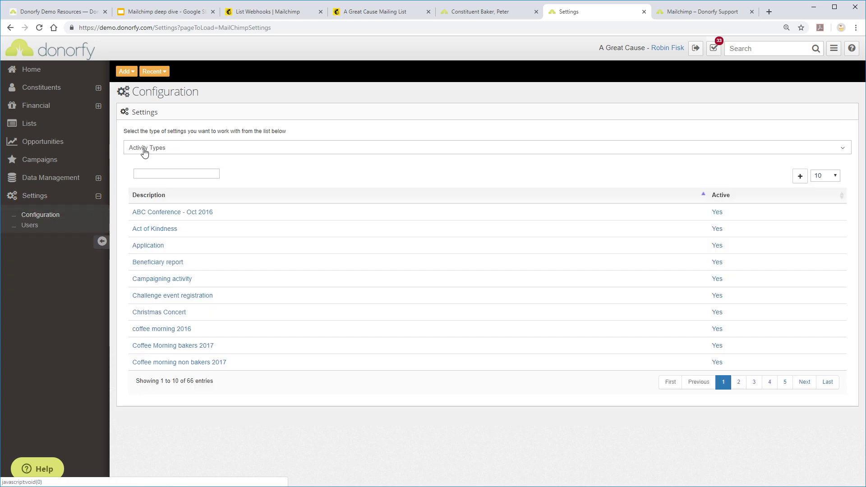
pyautogui.click(142, 148)
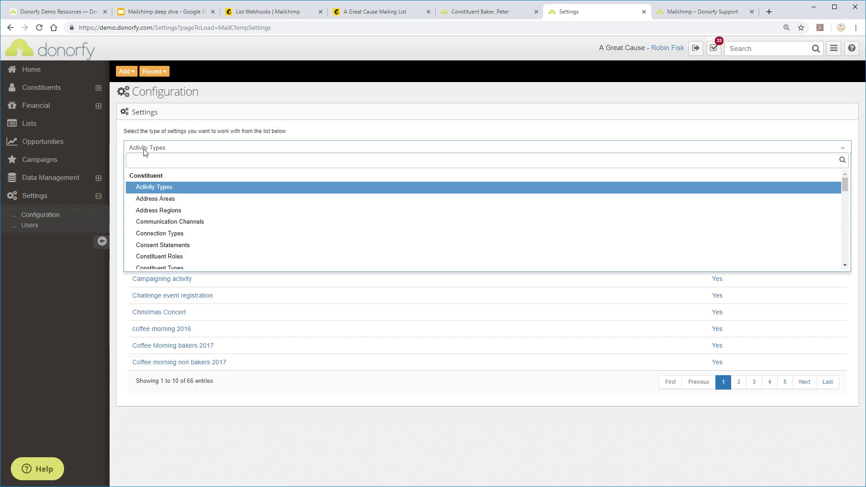
pyautogui.write('sys')
pyautogui.press('Return')
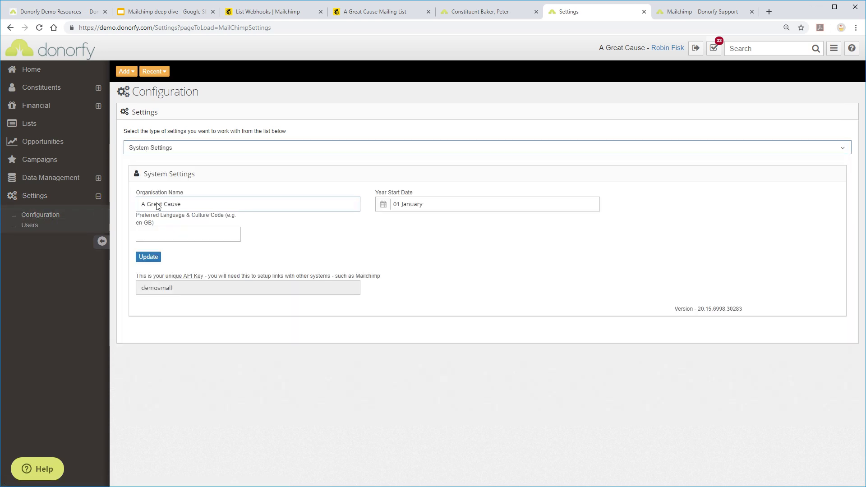
pyautogui.moveTo(186, 288); pyautogui.dragTo(111, 293)
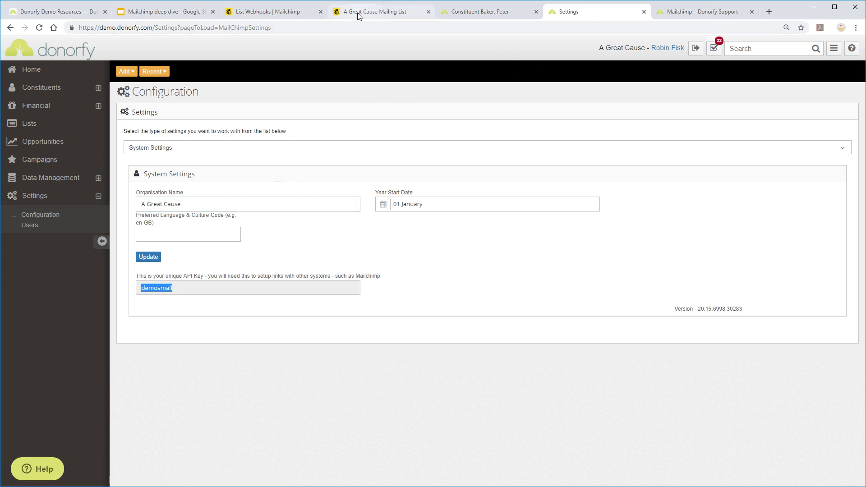
pyautogui.click(273, 13)
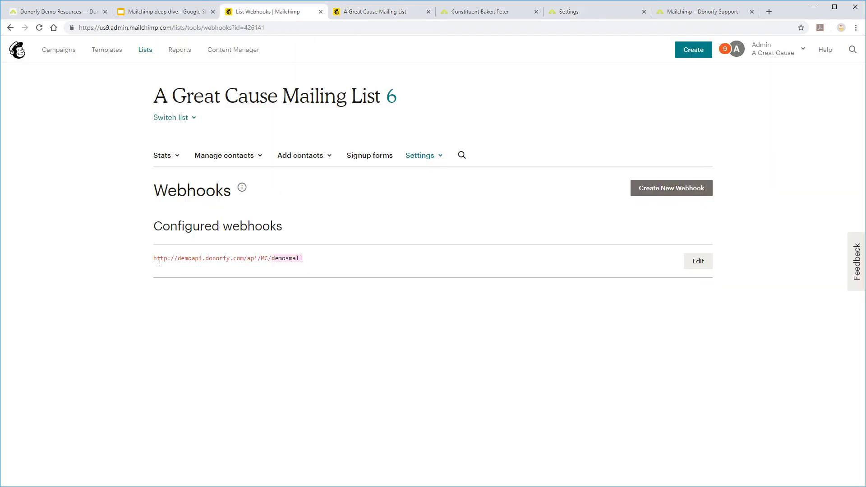
# Deselect the webhook URL in Mailchimp and go back to the 'Settings - webhook' slide.
pyautogui.click(139, 257)
pyautogui.click(151, 14)
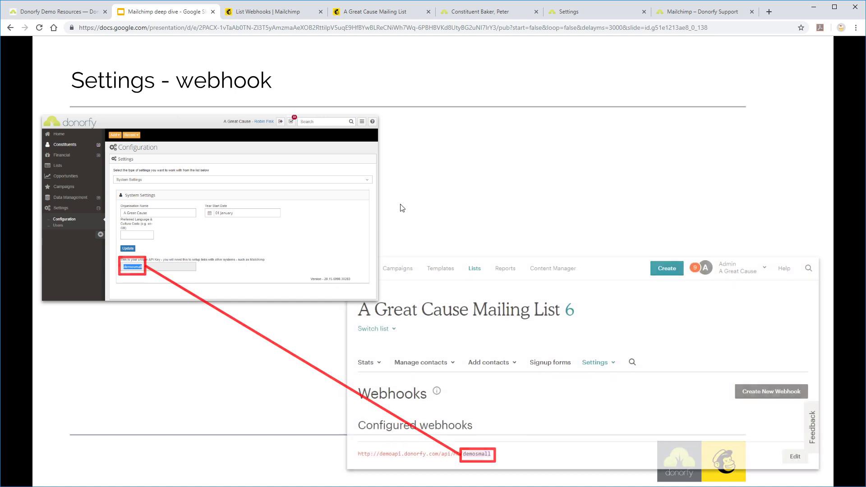
# Show slide 20, revealing the one-to-one sequences, 'Can be triggered from Donorfy by:' and Stripe/GoCardless bullets.
pyautogui.press('Right')
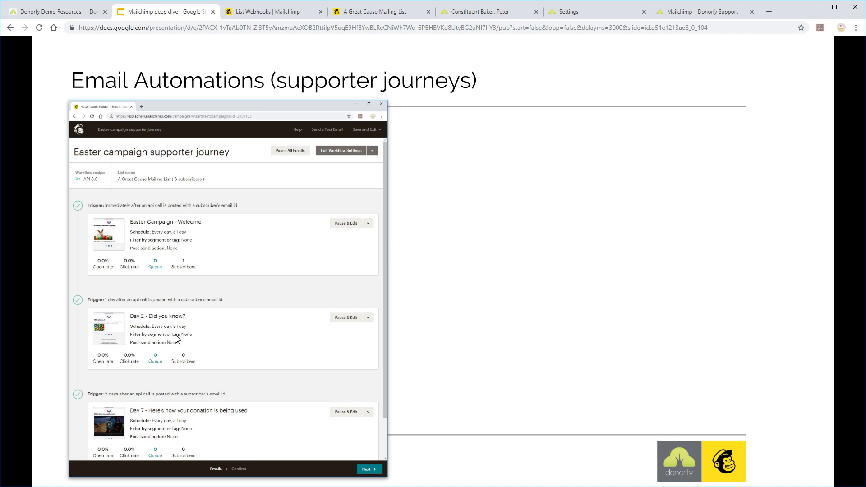
pyautogui.moveTo(145, 401)
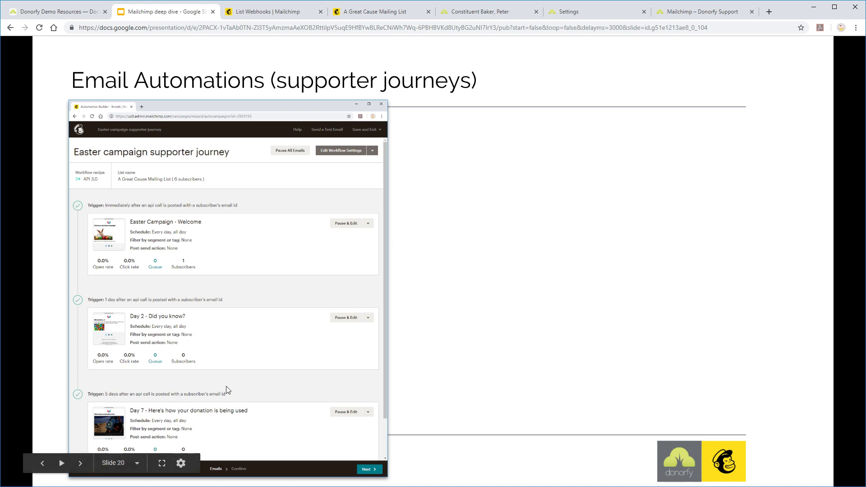
pyautogui.click(477, 166)
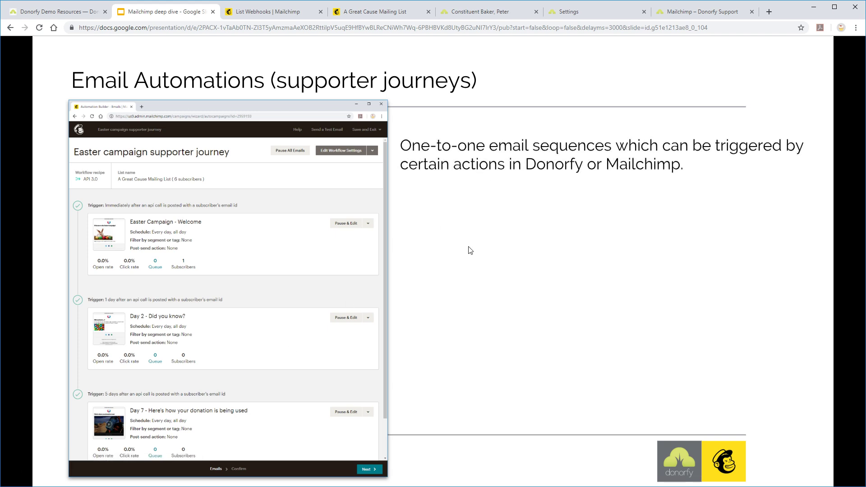
pyautogui.click(447, 278)
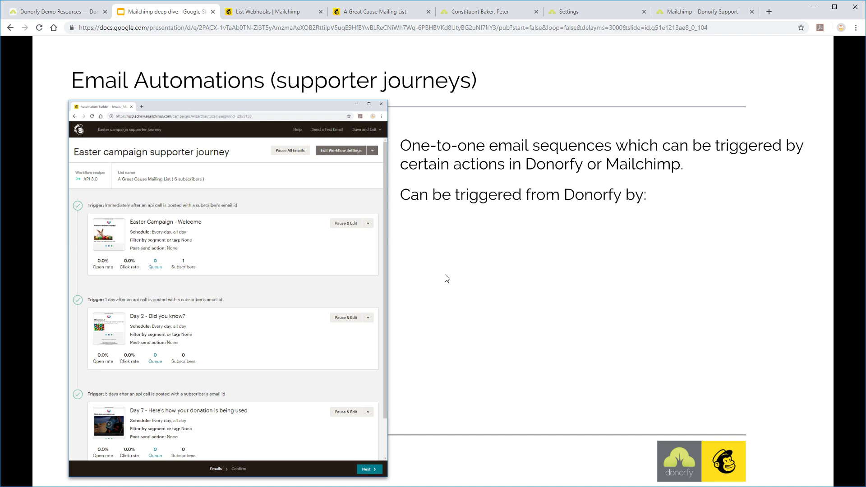
pyautogui.click(454, 253)
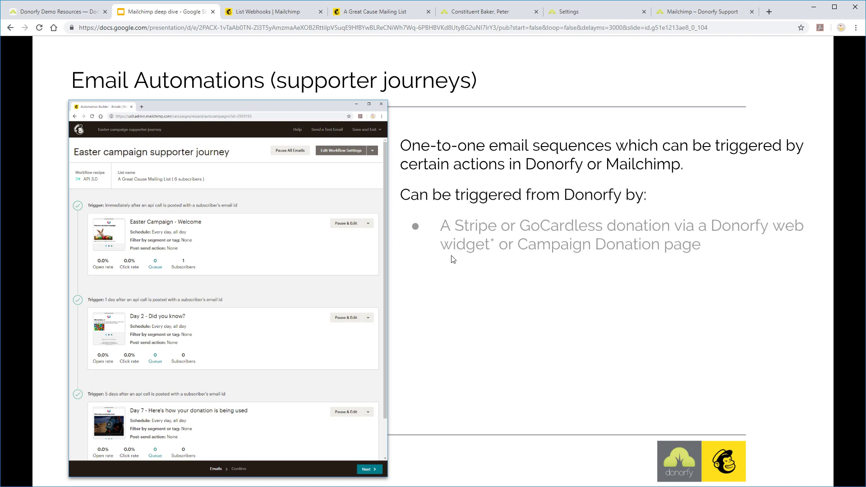